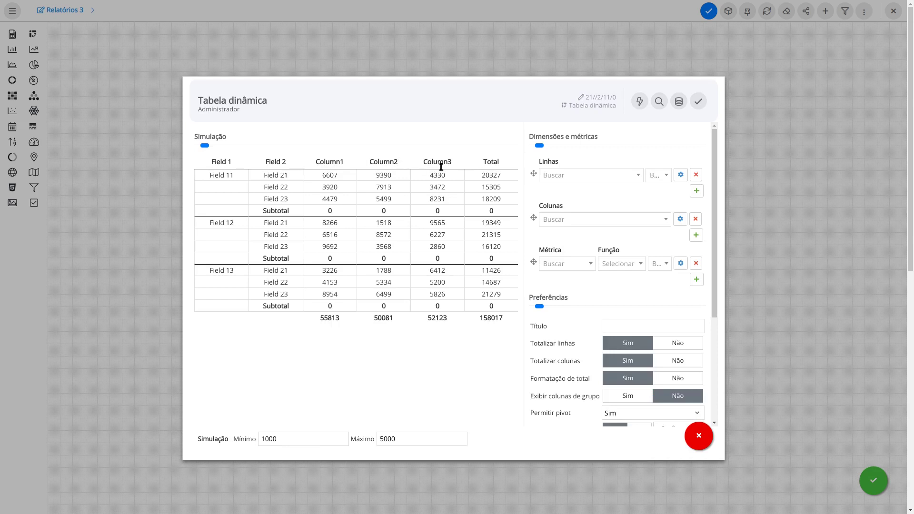
Step: Set Dt Vcto Mes as the pivot table's row dimension and Dt Vcto Ano as its column dimension
click(579, 177)
text(mes)
key(Return)
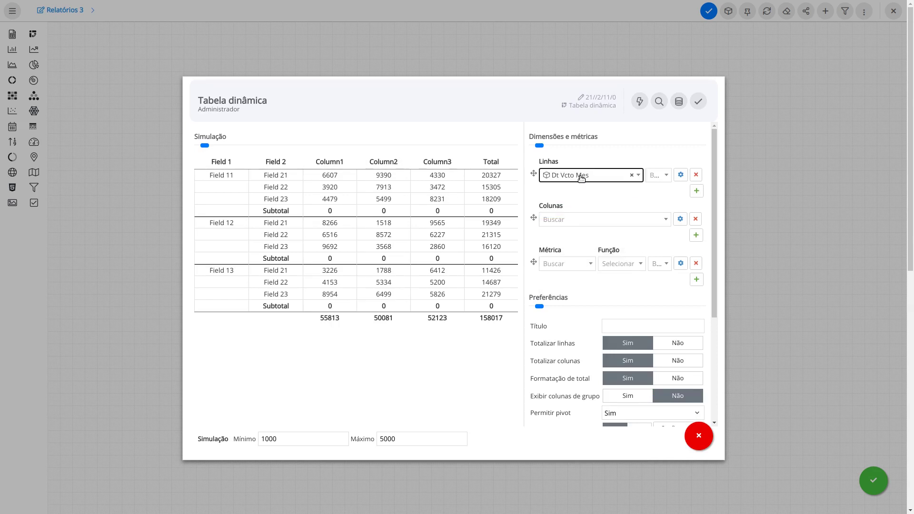
click(584, 221)
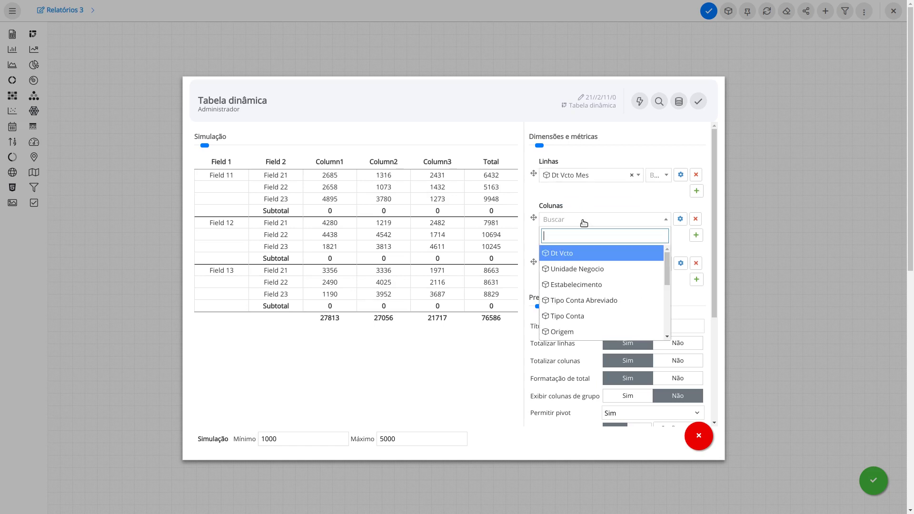
text(ano)
key(Return)
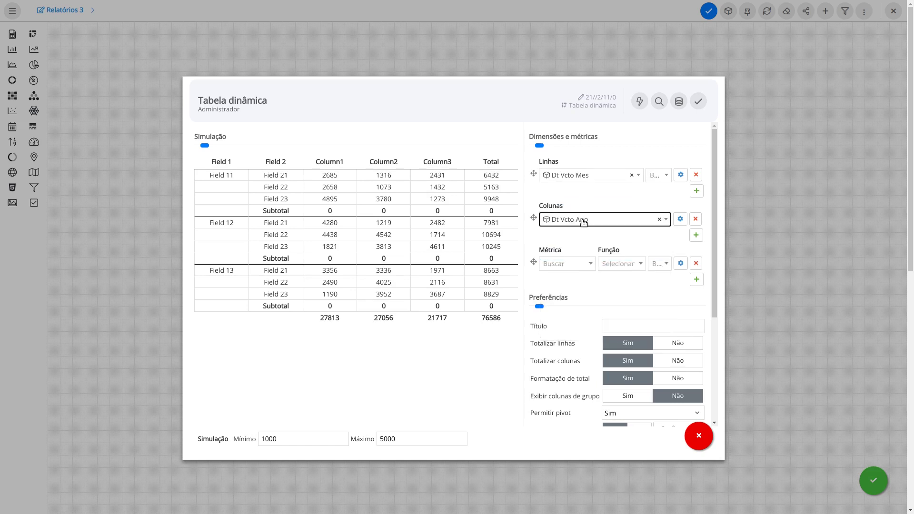
Step: Add the metrics Valor Receita and Valor Despesa to the pivot table, both with the Soma function
click(571, 265)
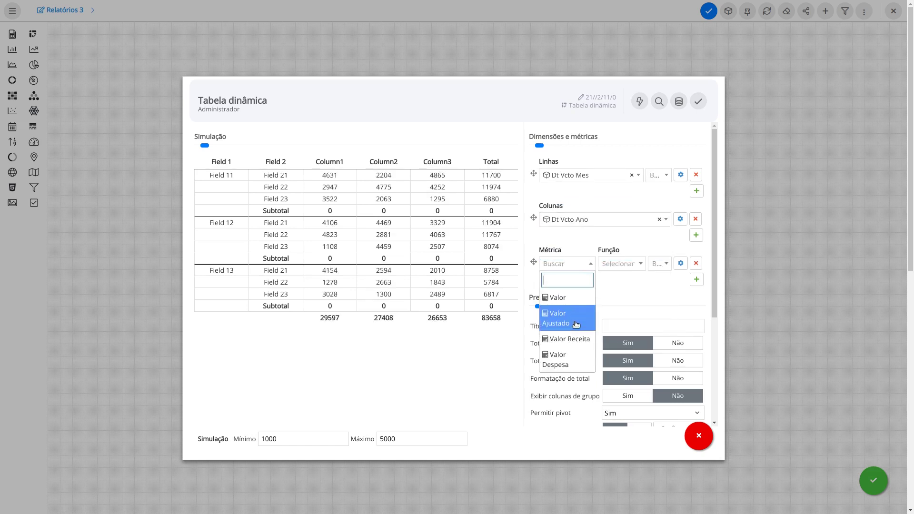
click(577, 336)
click(622, 263)
click(627, 296)
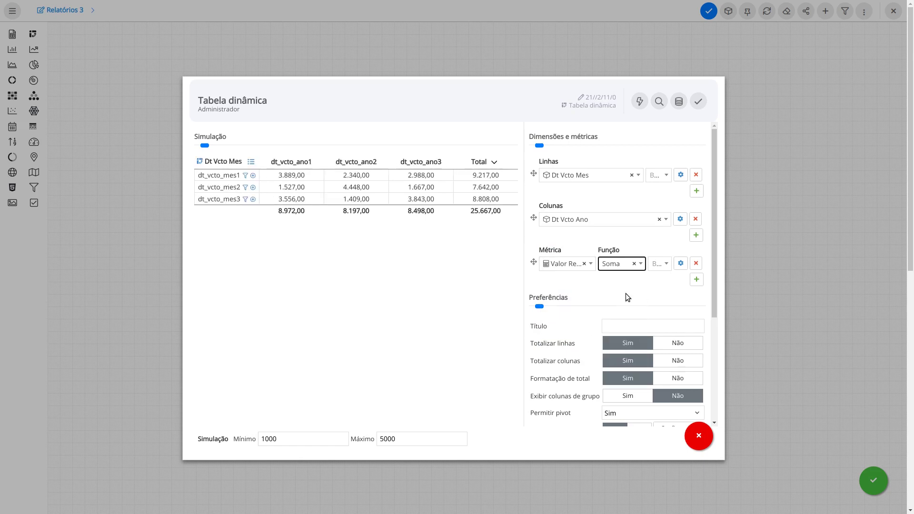
click(696, 280)
click(546, 280)
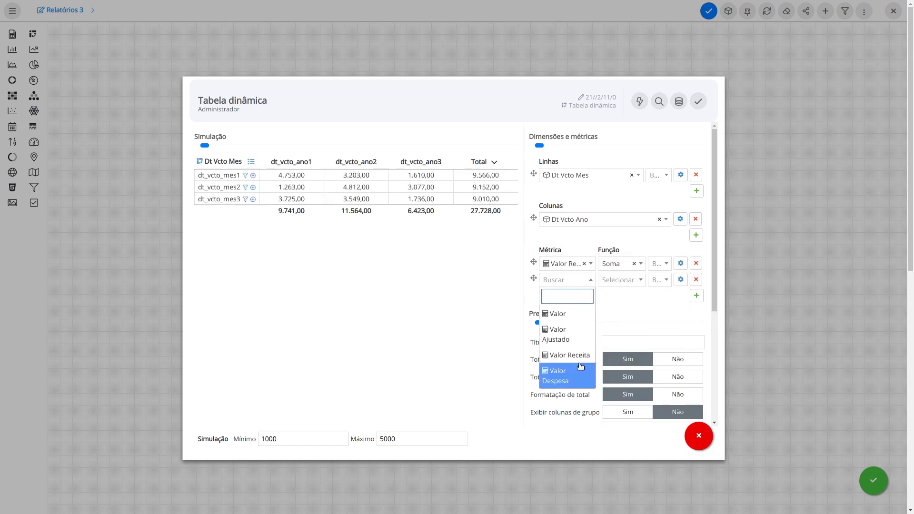
click(561, 376)
click(619, 280)
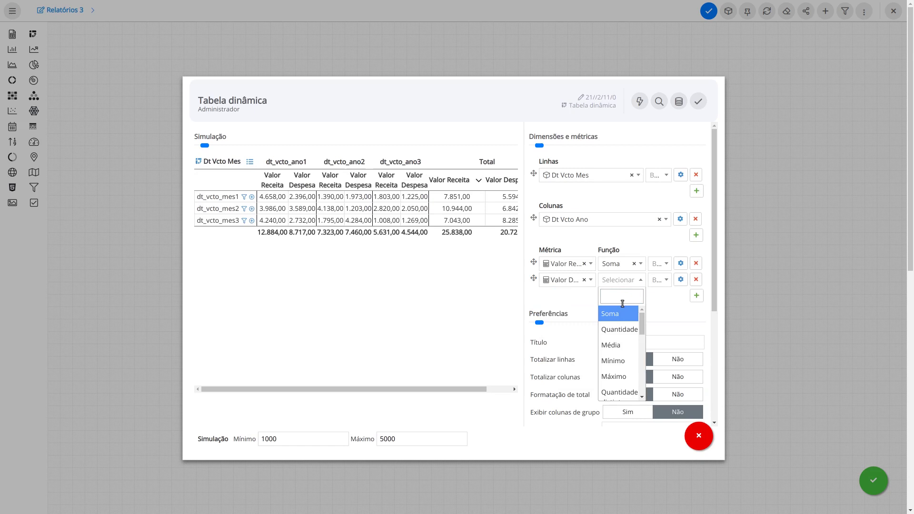
click(612, 313)
Step: Center-align the metrics and save the pivot table to the report
click(660, 280)
click(661, 295)
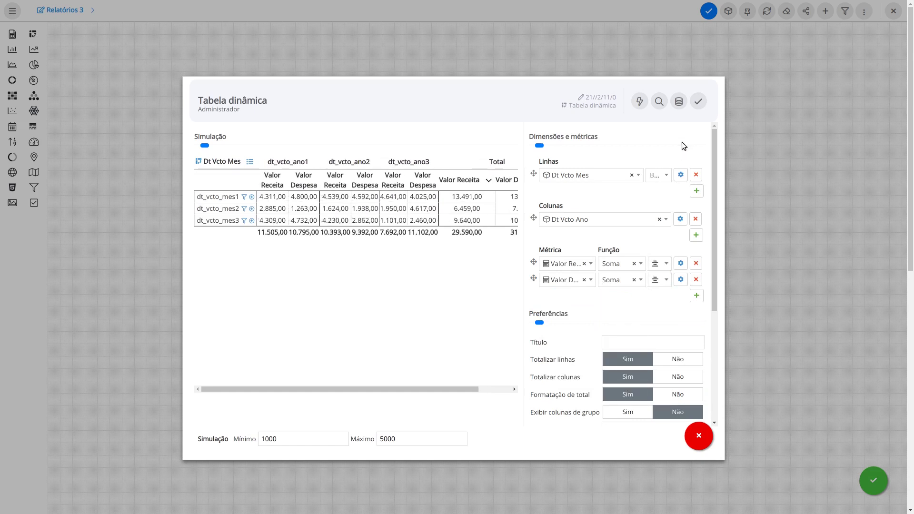
click(698, 103)
click(583, 233)
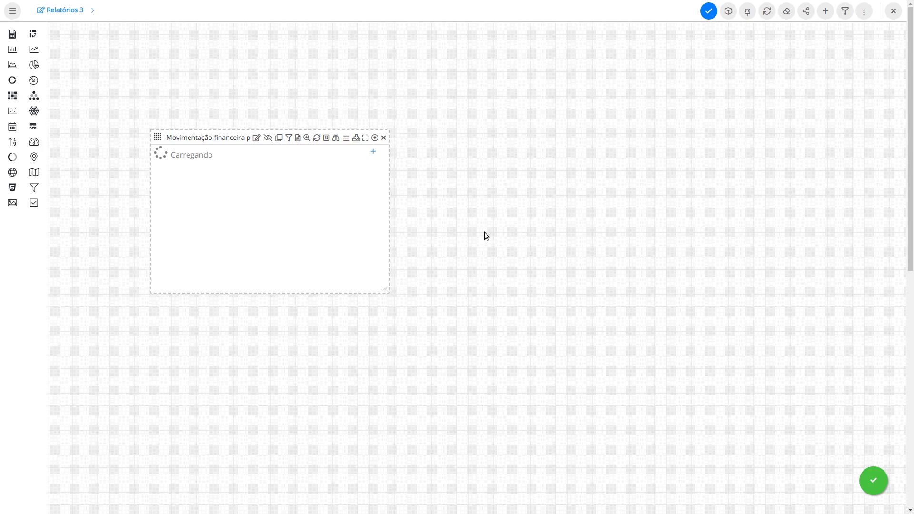
Step: Move the pivot table widget toward the upper-left area of the report canvas and enlarge it until all twelve months fit
drag(229, 142, 153, 104)
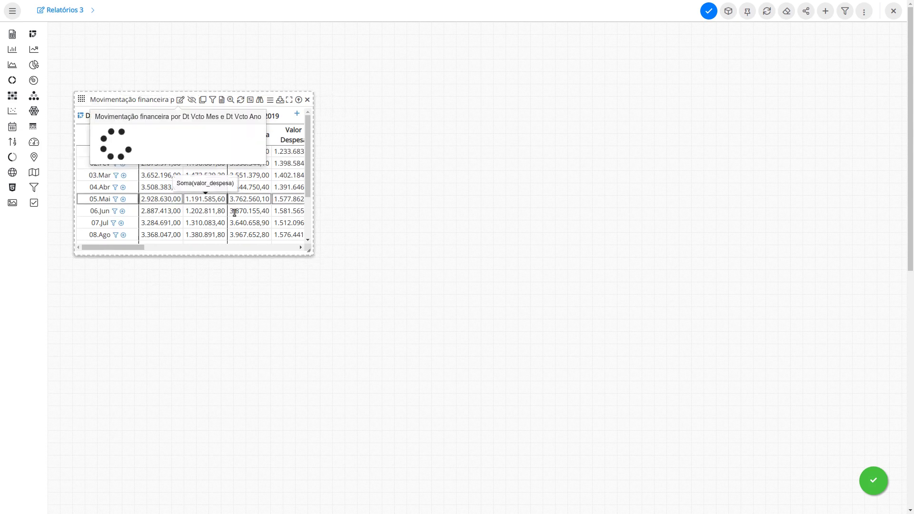
drag(311, 253, 376, 378)
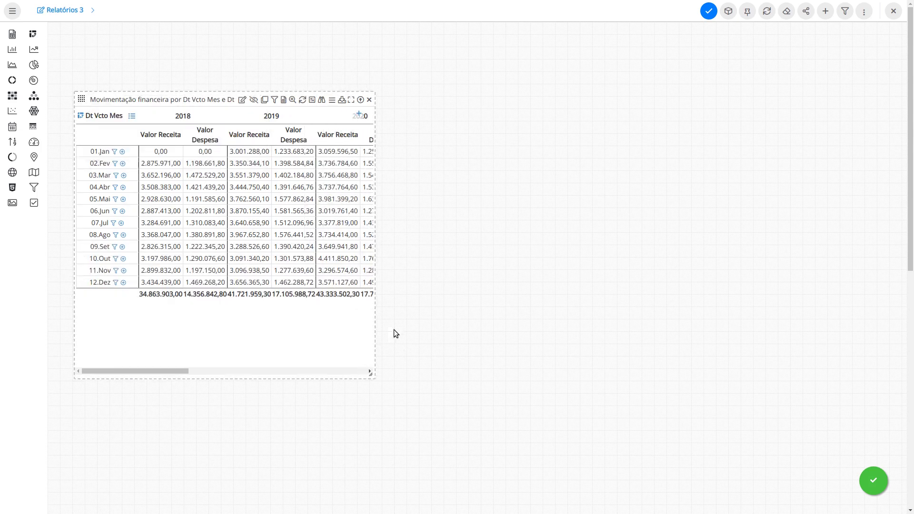
drag(173, 371, 114, 310)
Step: Filter the pivot table's Dt Vcto Ano by the dynamic value Anos anteriores (2) and widen the widget to fit all columns
click(274, 99)
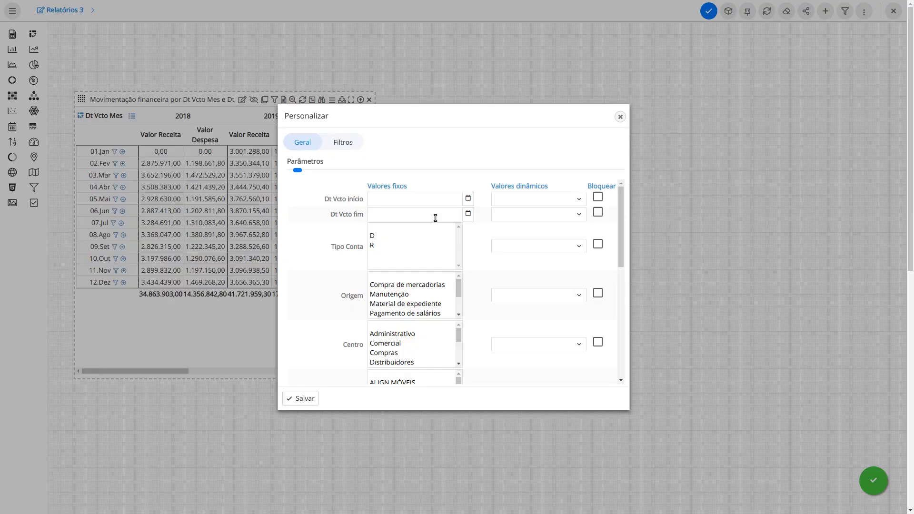
scroll(522, 243, down, 5)
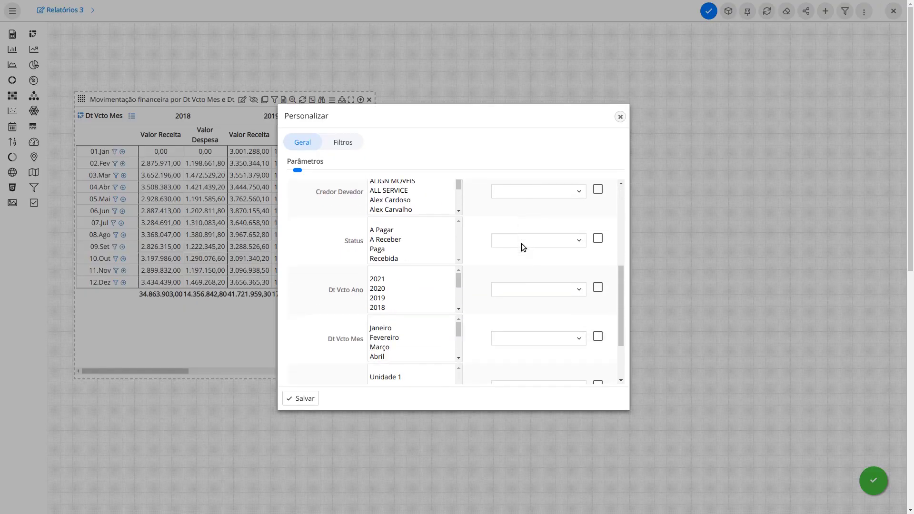
click(514, 289)
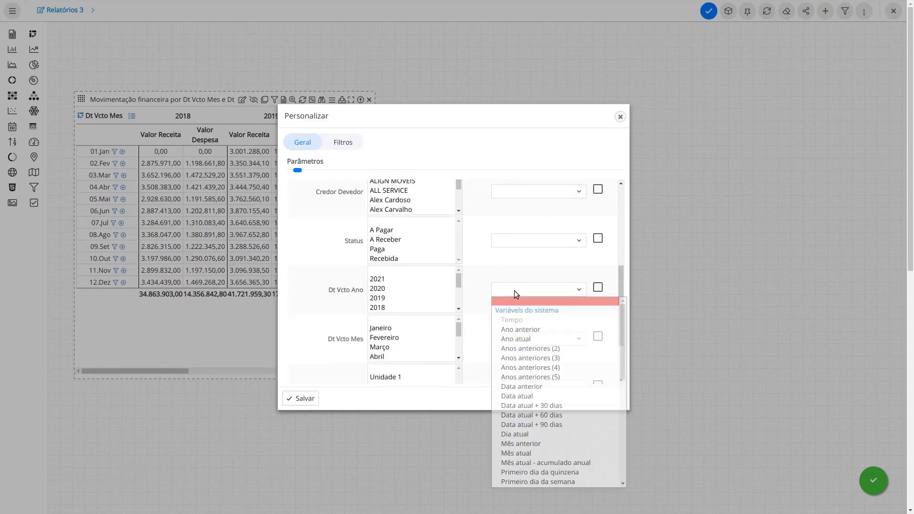
click(565, 351)
click(303, 398)
drag(370, 372, 563, 395)
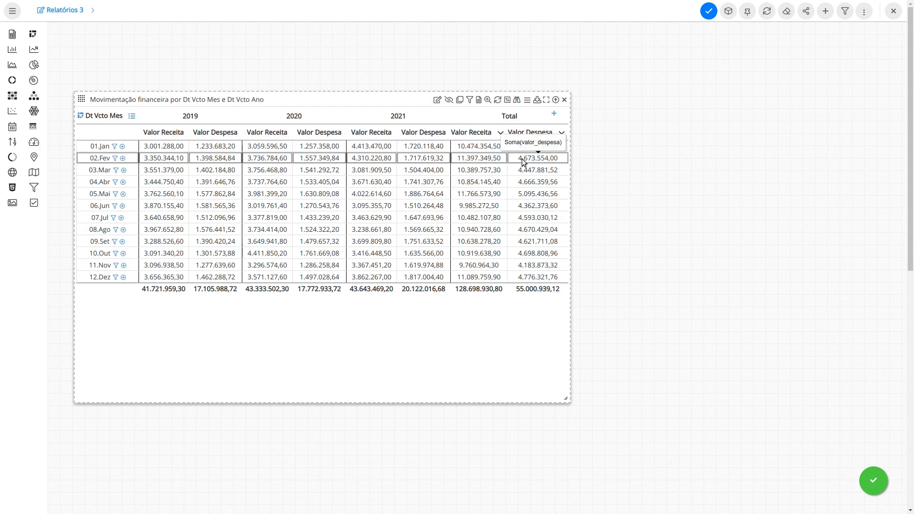
Step: Break down the month rows by Estabelecimento, then remove that added column
click(122, 147)
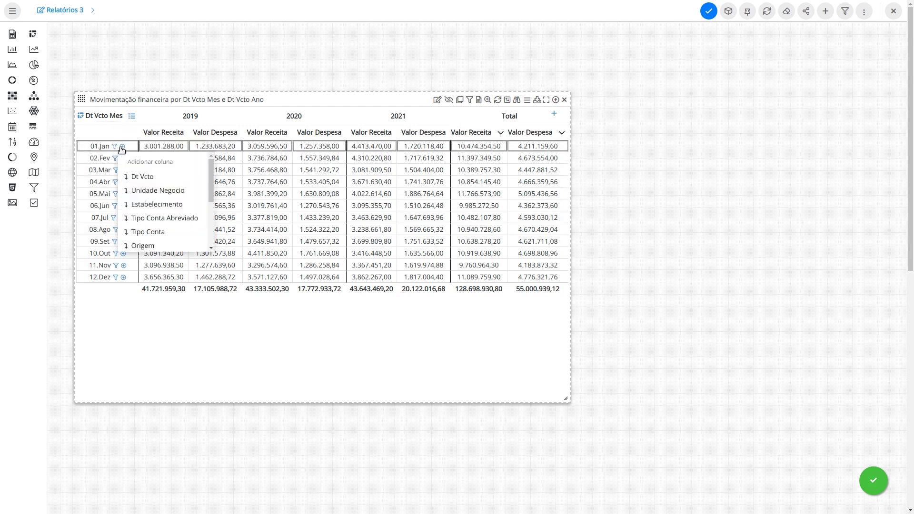
click(188, 204)
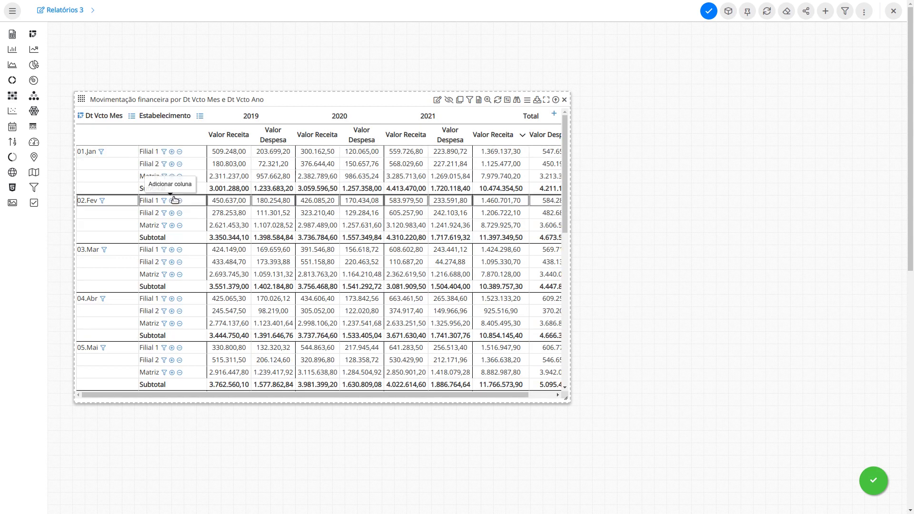
click(179, 151)
Step: Switch the row dimension from Dt Vcto Mes to Estabelecimento, then refresh the widget to restore the original view
click(132, 118)
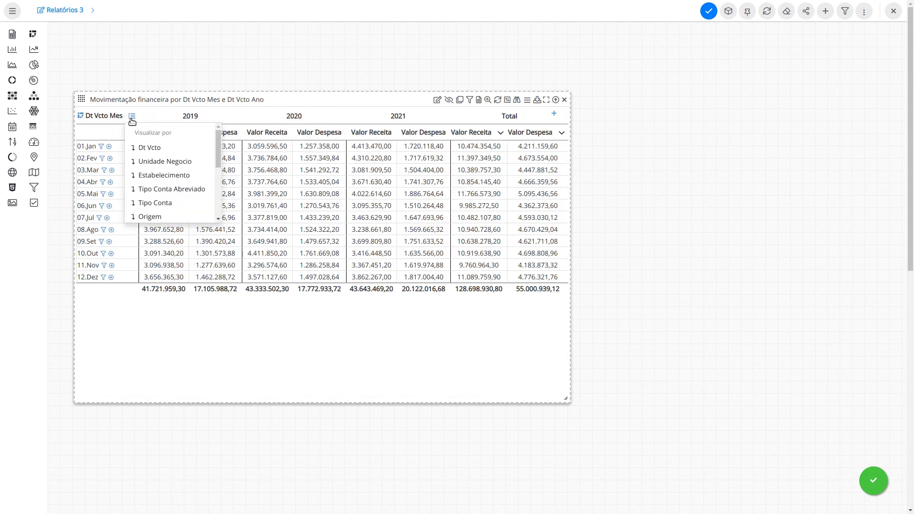
click(133, 118)
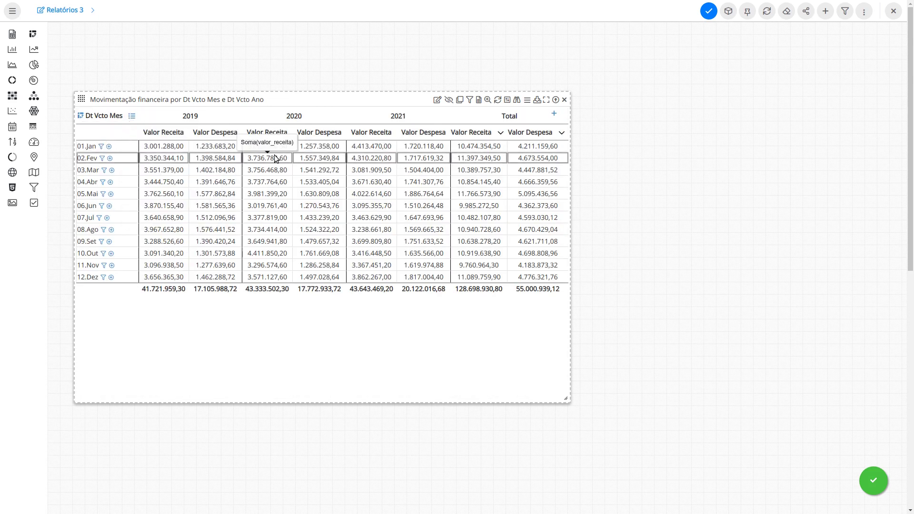
click(133, 117)
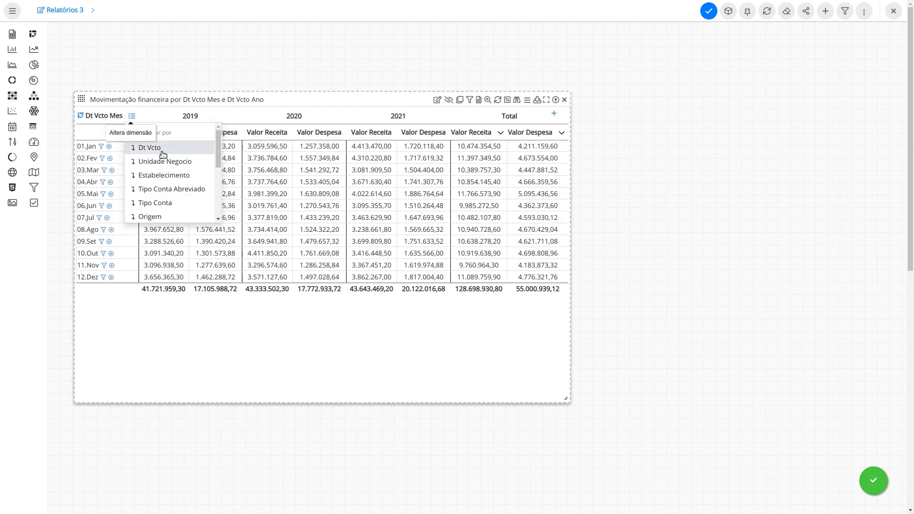
click(168, 172)
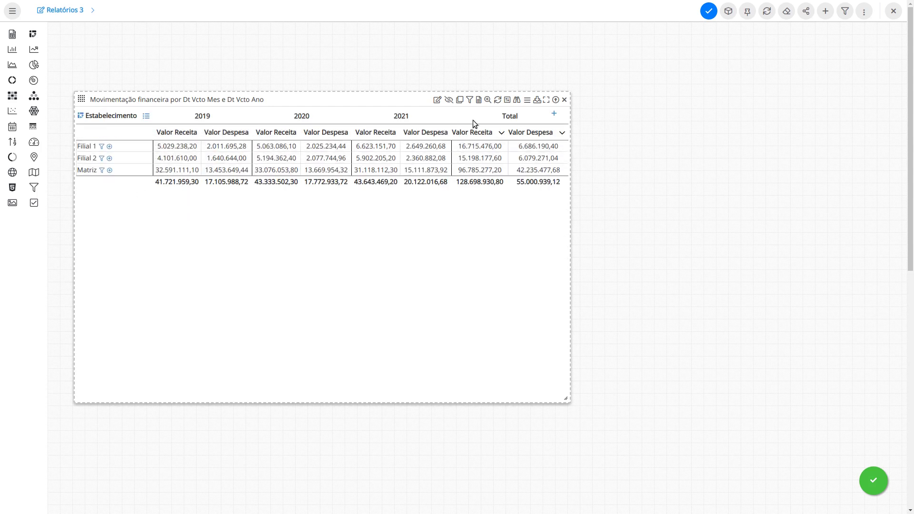
click(498, 100)
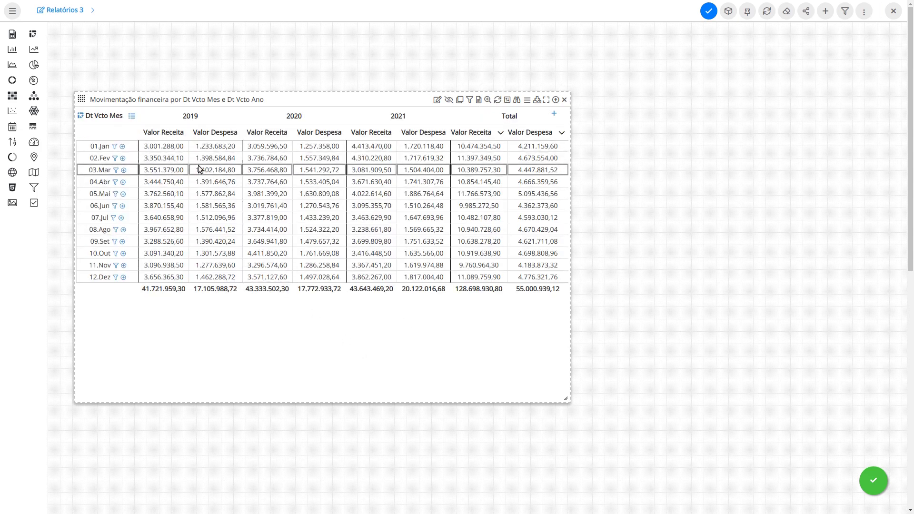
Step: Edit the pivot table to add a third metric, Valor, with the Fórmula function and centered alignment
click(436, 99)
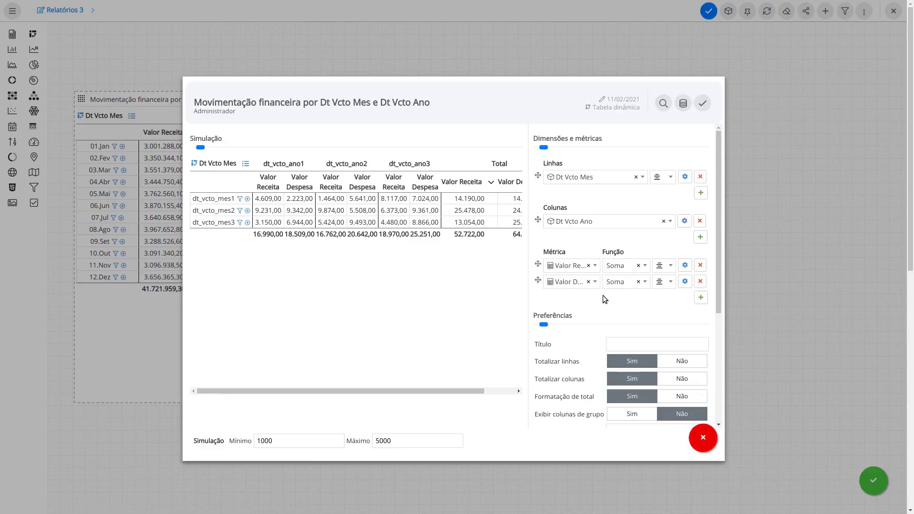
click(701, 298)
click(590, 299)
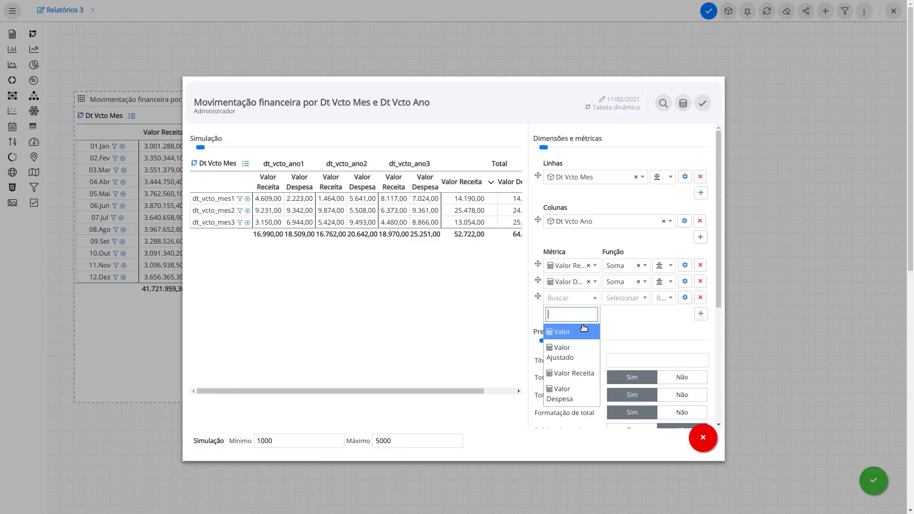
click(584, 329)
click(619, 298)
text(for)
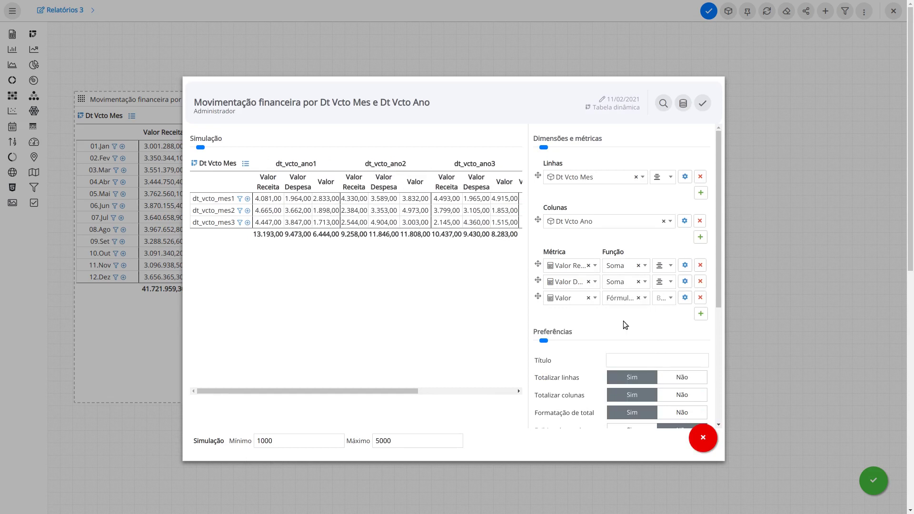
click(664, 298)
click(660, 329)
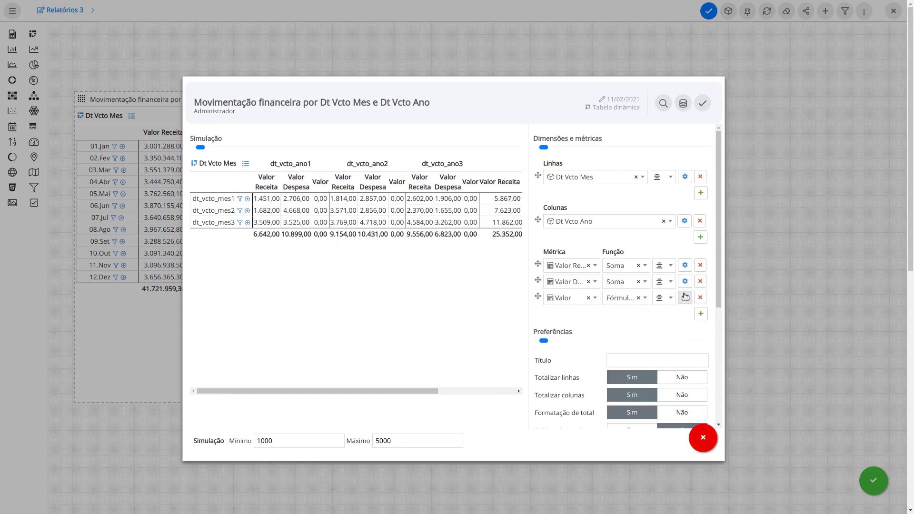
Step: Set the Valor metric's formula to $m1 - $m2 and save the pivot table
click(685, 297)
click(448, 274)
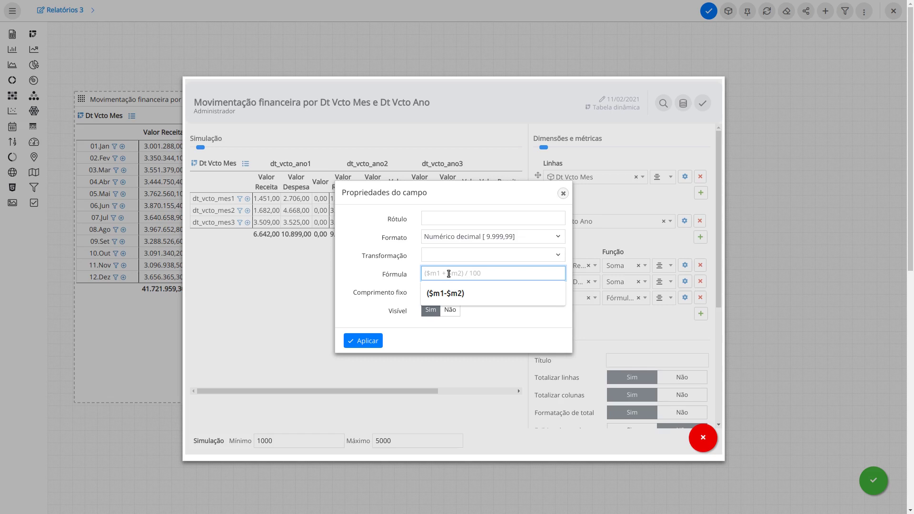
text($m1 - $m2)
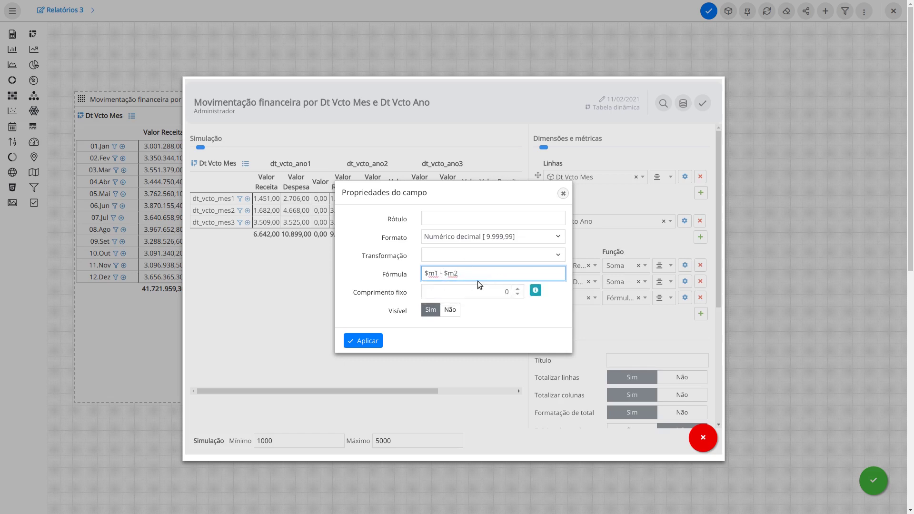
click(363, 341)
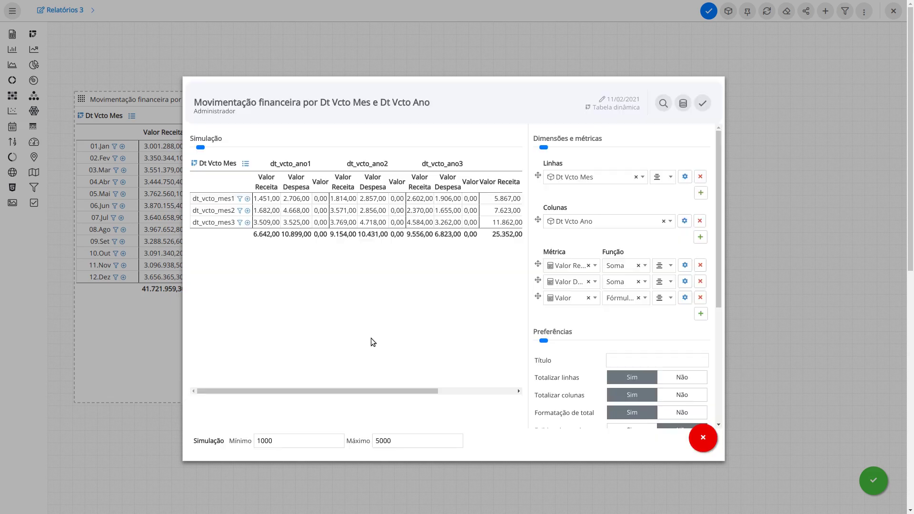
click(702, 102)
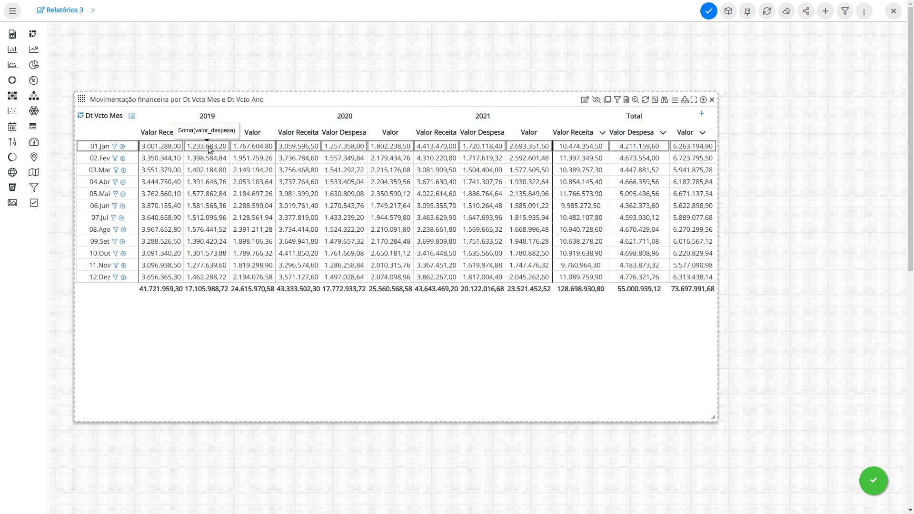
Step: Label the formula metric Diferença in its field properties and save the pivot table
click(585, 100)
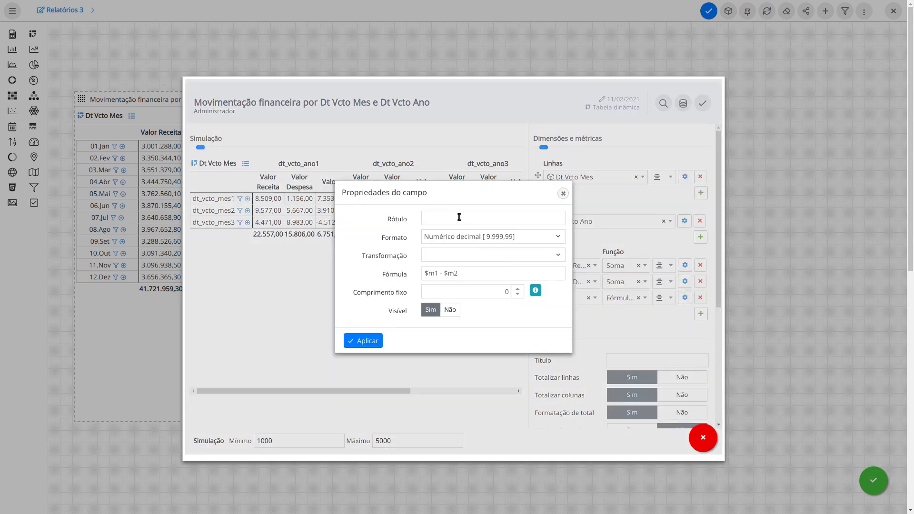
click(458, 217)
text(Di)
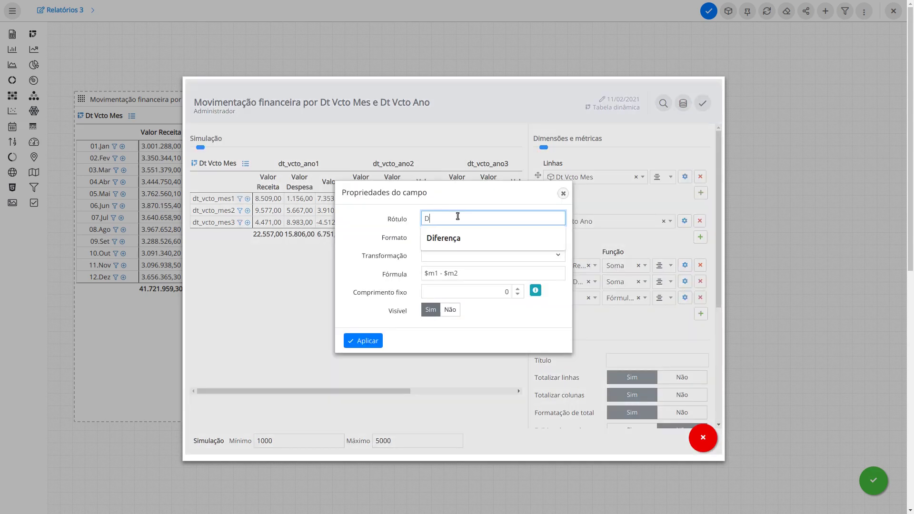
key(Return)
click(352, 340)
click(703, 103)
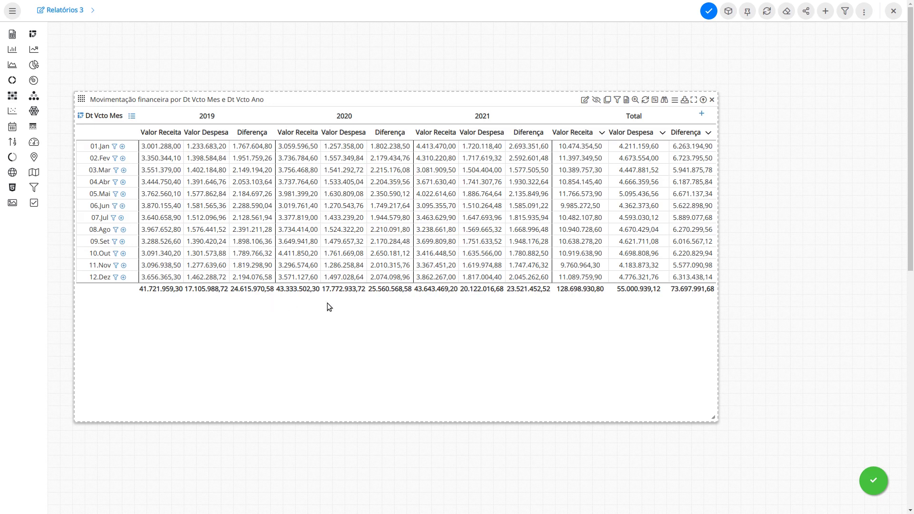
Step: Shrink the existing pivot table to about half its width and add a new pivot table with Centro, centered, as its row dimension
drag(713, 416, 393, 402)
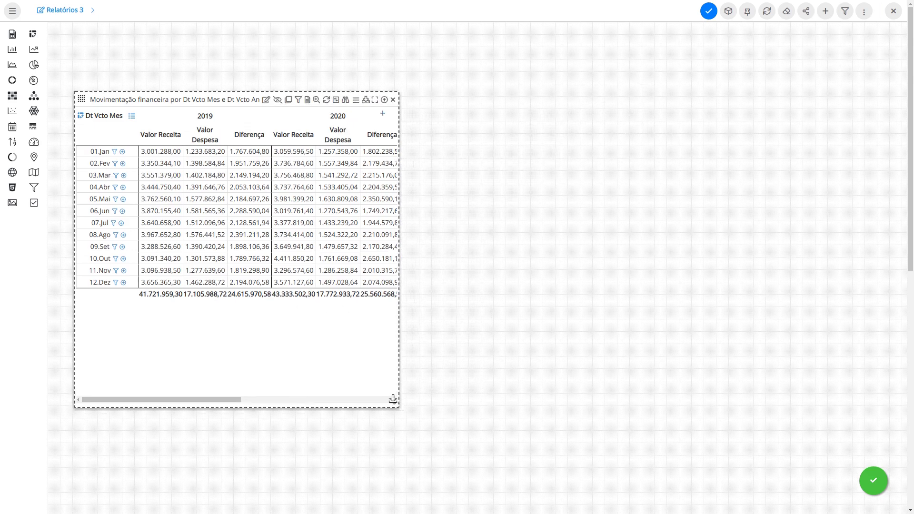
click(35, 36)
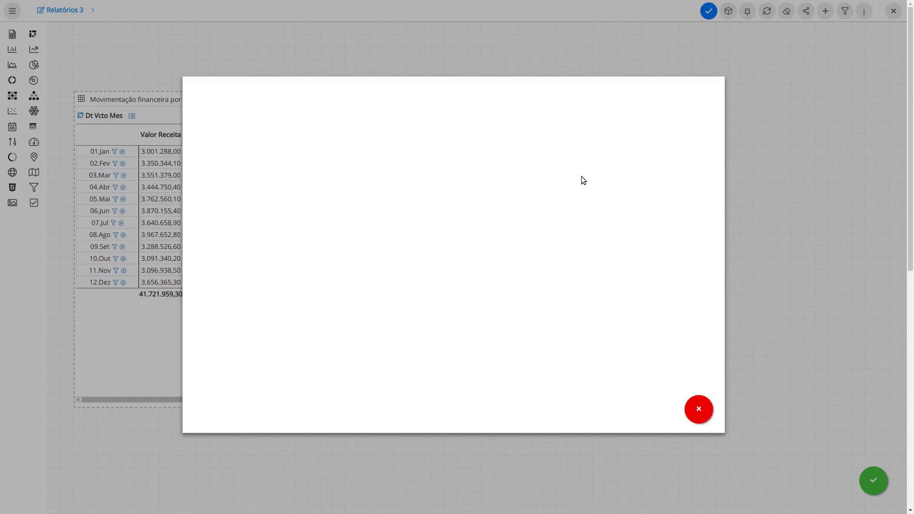
click(597, 176)
text(cnet)
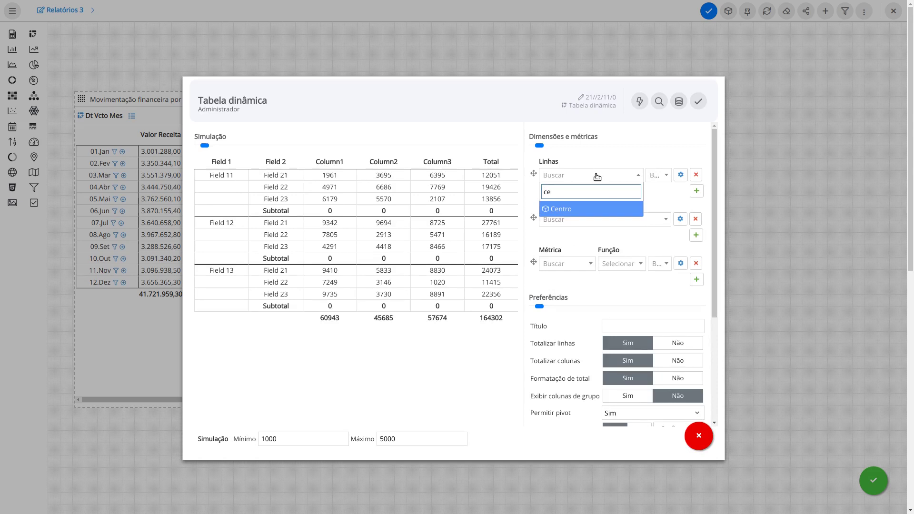
key(Return)
click(658, 175)
click(659, 202)
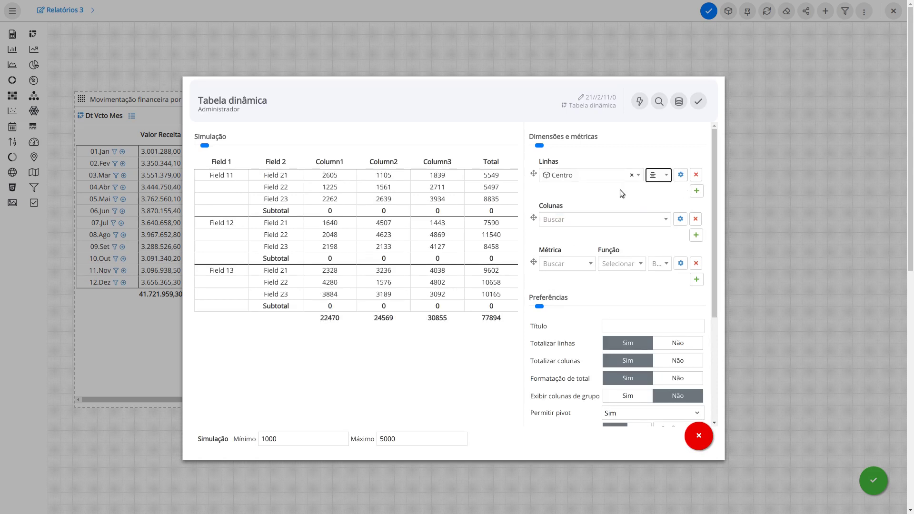
Step: Set Tipo Conta as the column dimension of the new pivot table
click(587, 222)
text(tipo)
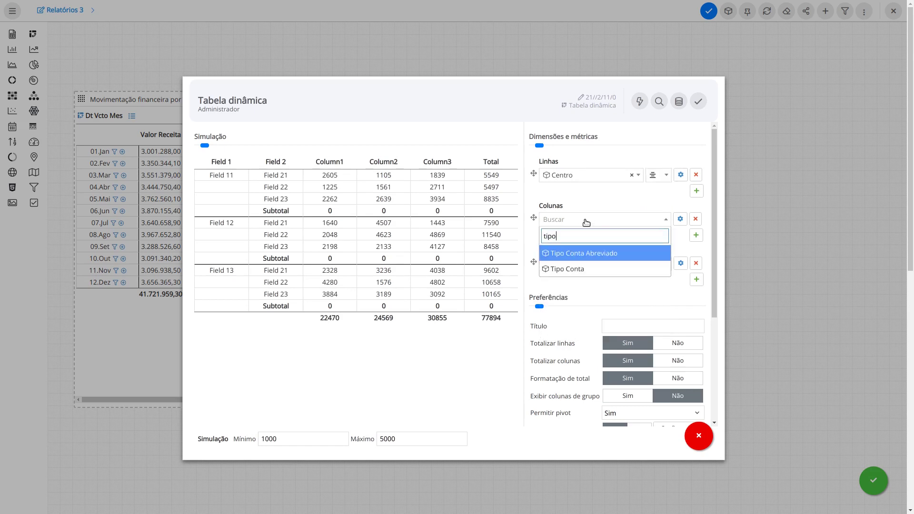
key(Down)
key(Return)
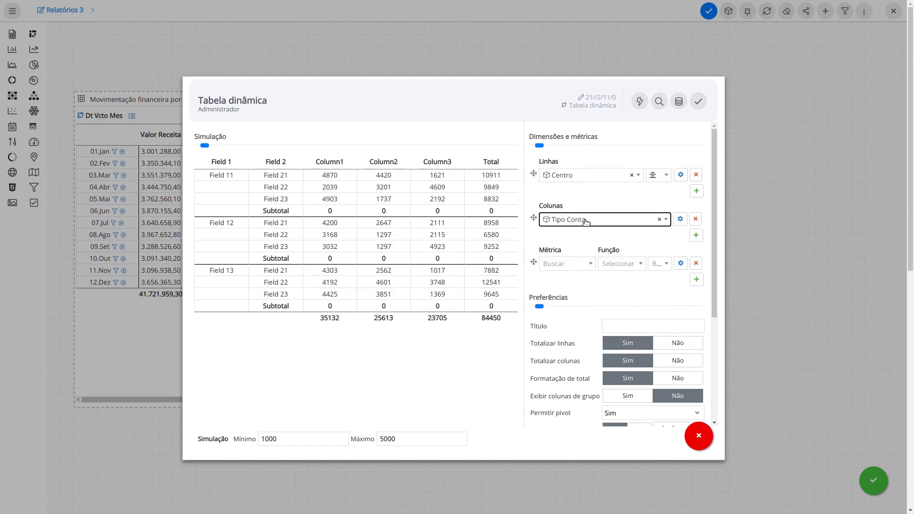
Step: Add the metric Valor with the Soma function and centered alignment, save the pivot table and place it beside the first one
click(575, 266)
click(574, 299)
click(574, 266)
click(574, 265)
click(634, 264)
click(619, 296)
click(660, 264)
click(658, 286)
click(698, 101)
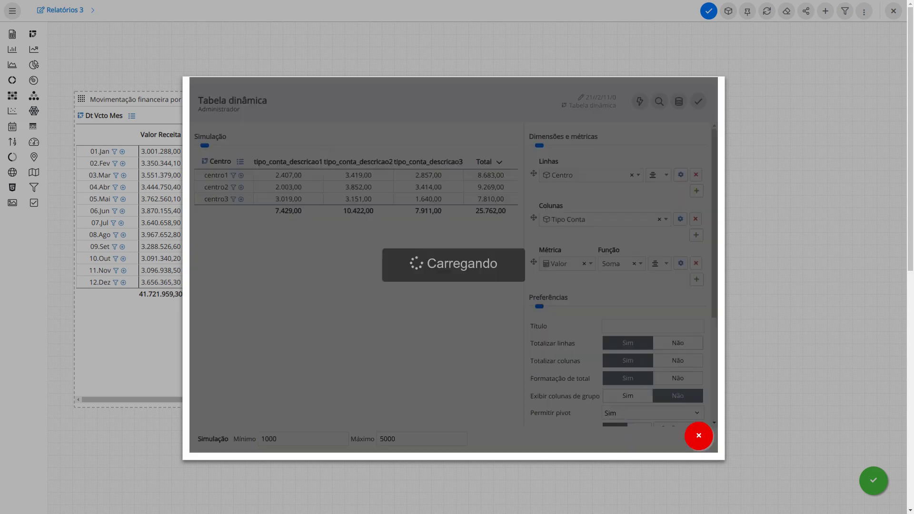
click(586, 233)
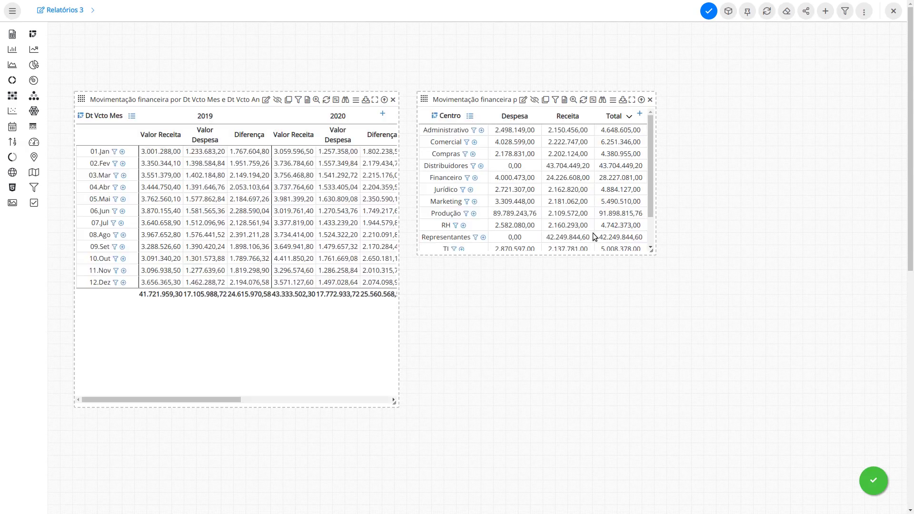
Step: Enlarge the Centro and Tipo Conta pivot table to match the first table's height, and save it with Totalizar linhas set to Não
drag(646, 246, 784, 404)
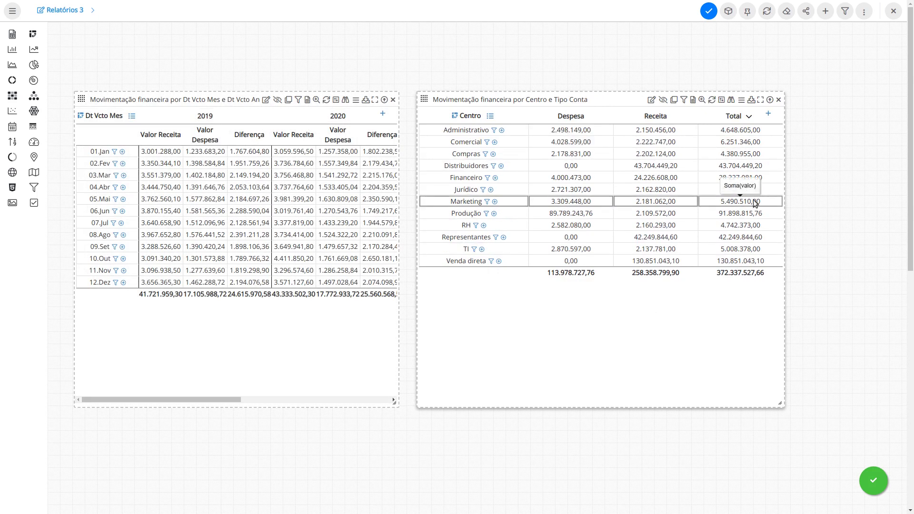
click(652, 100)
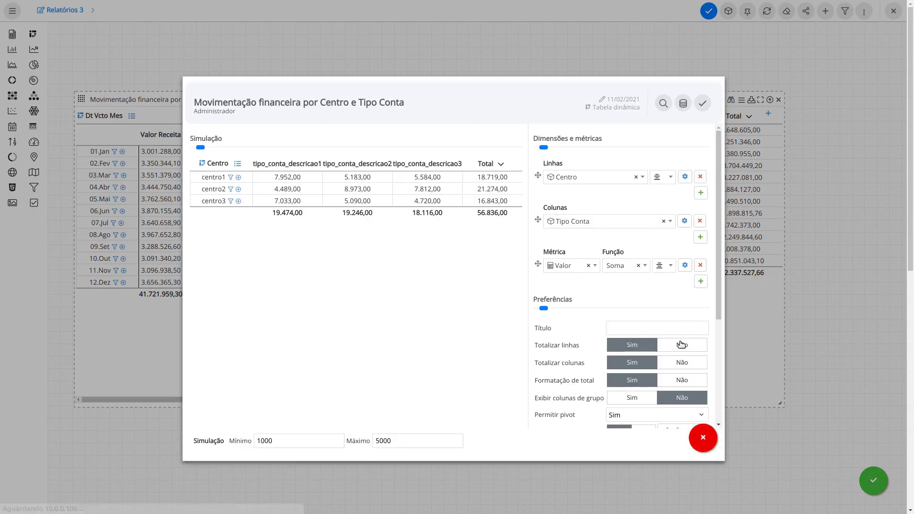
click(682, 344)
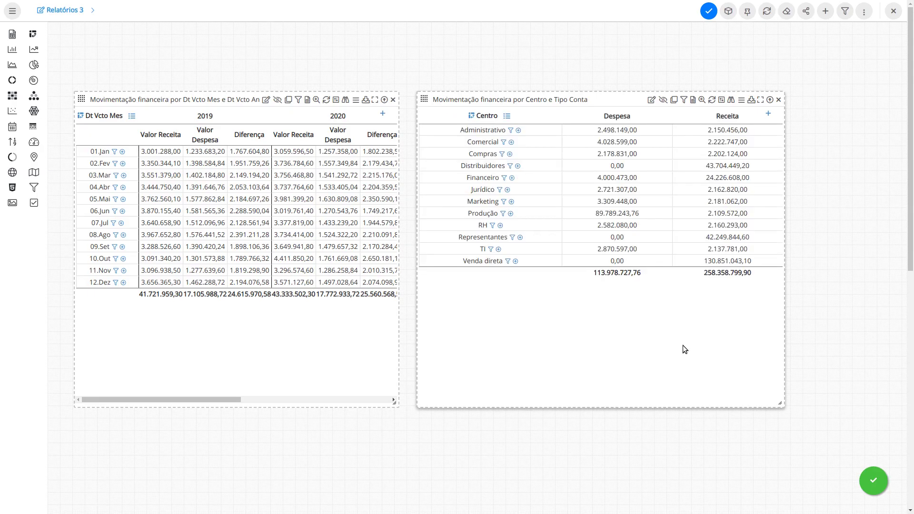
Step: Add a second Valor metric with the Participação total function and centered alignment to the Centro and Tipo Conta pivot table, and save it
click(651, 100)
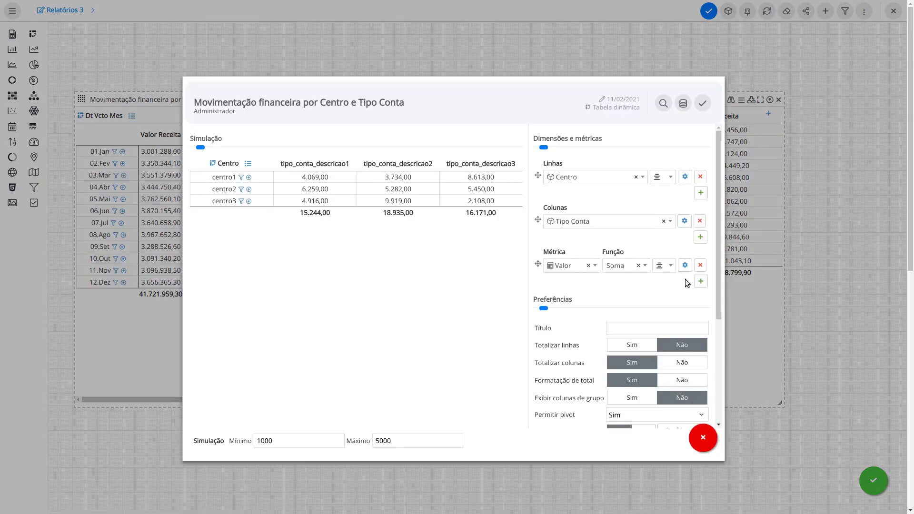
click(700, 281)
click(585, 282)
click(578, 315)
click(636, 282)
text(par)
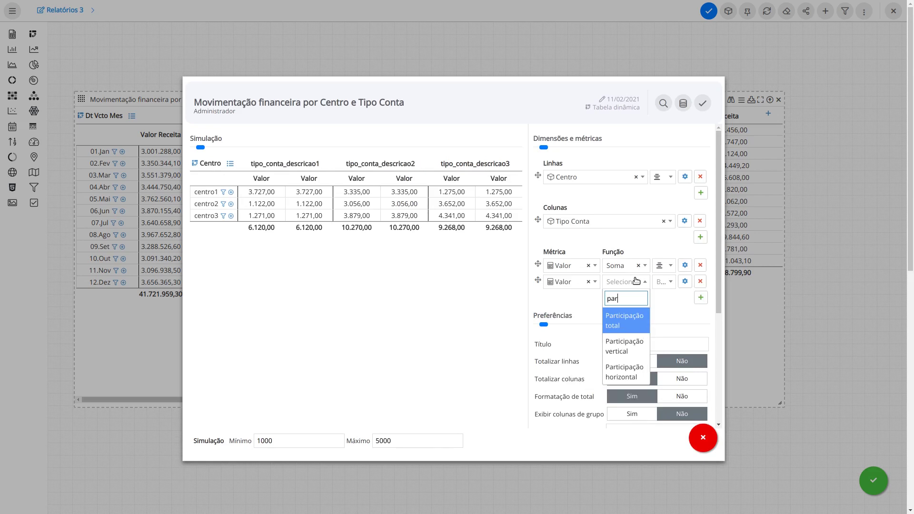
key(Down)
key(Down)
key(Up)
key(Up)
key(Return)
click(664, 282)
click(663, 296)
click(703, 102)
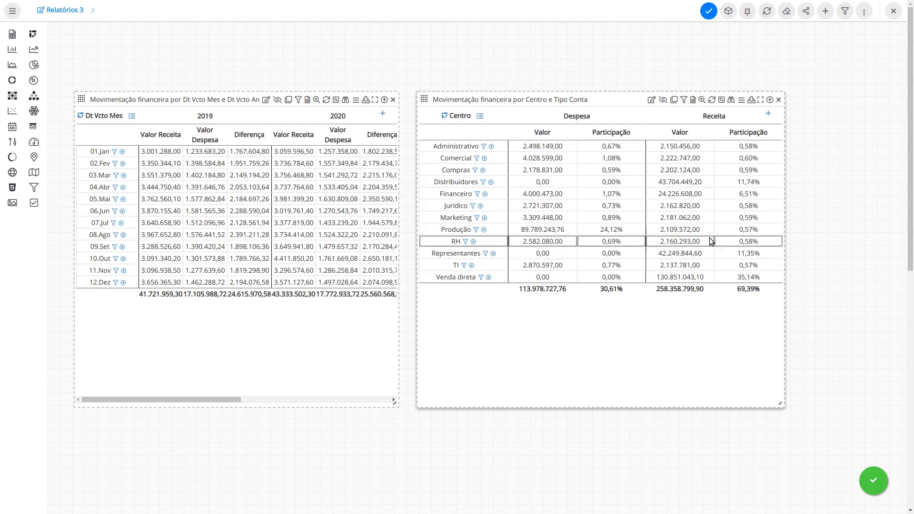
Step: Change the second Valor metric's function to Participação vertical and save the pivot table
click(652, 101)
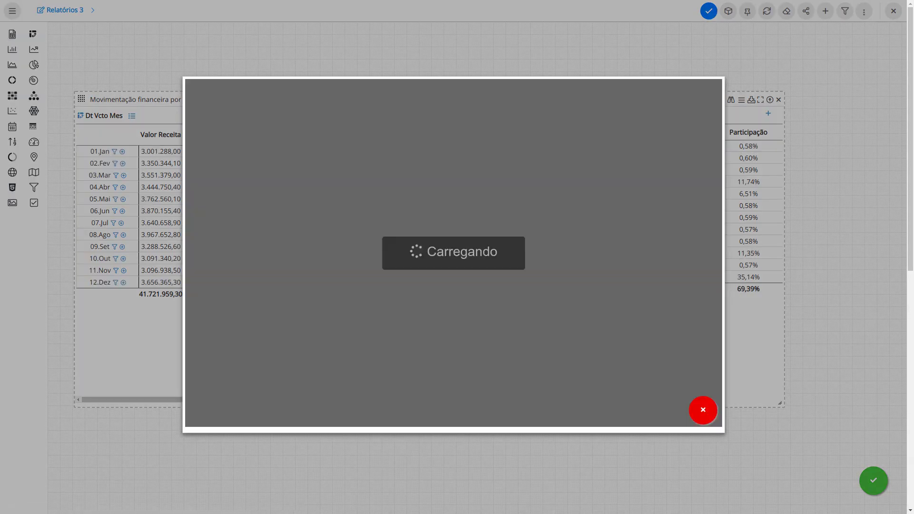
click(615, 285)
text(par)
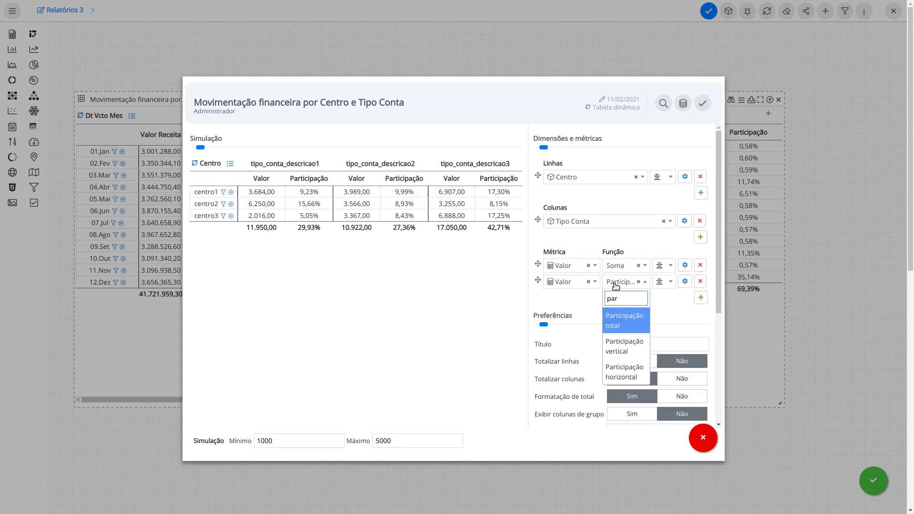
click(624, 346)
click(704, 104)
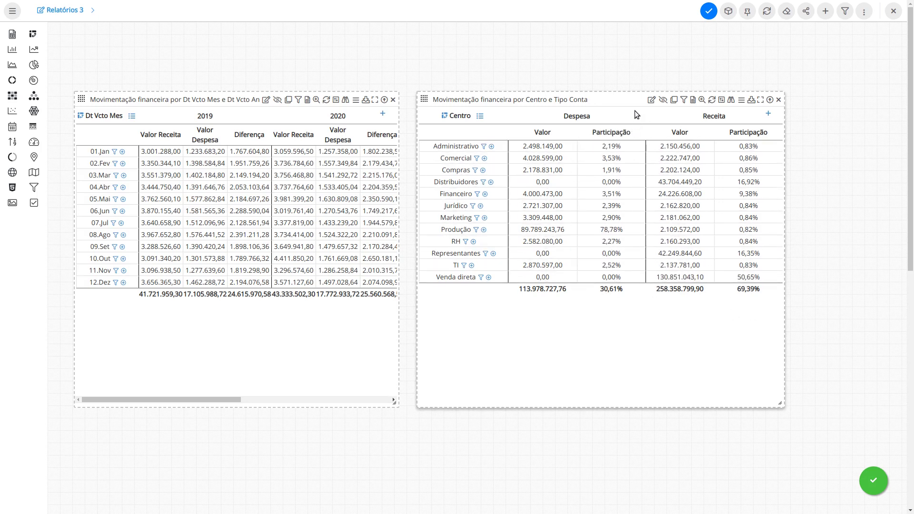
Step: Examine the functions available for the second Valor metric, and close the pivot table's settings without saving
click(651, 101)
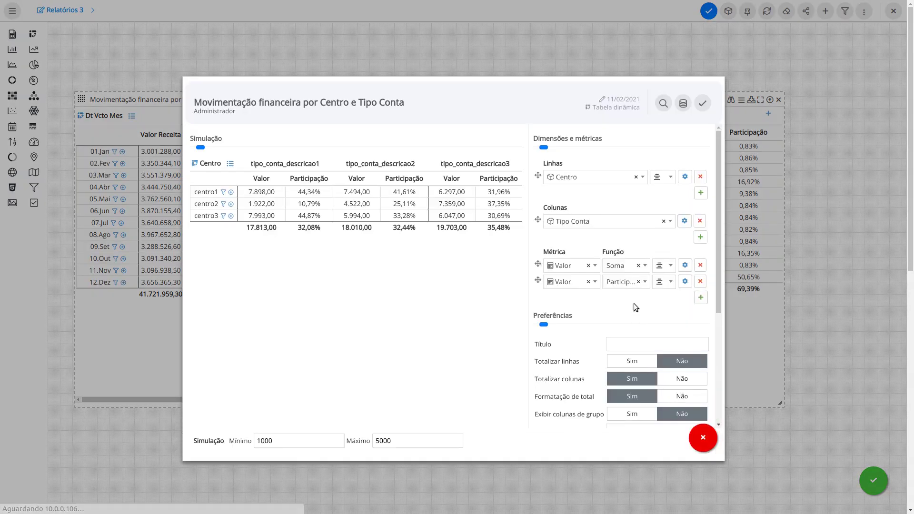
click(628, 281)
scroll(626, 329, down, 3)
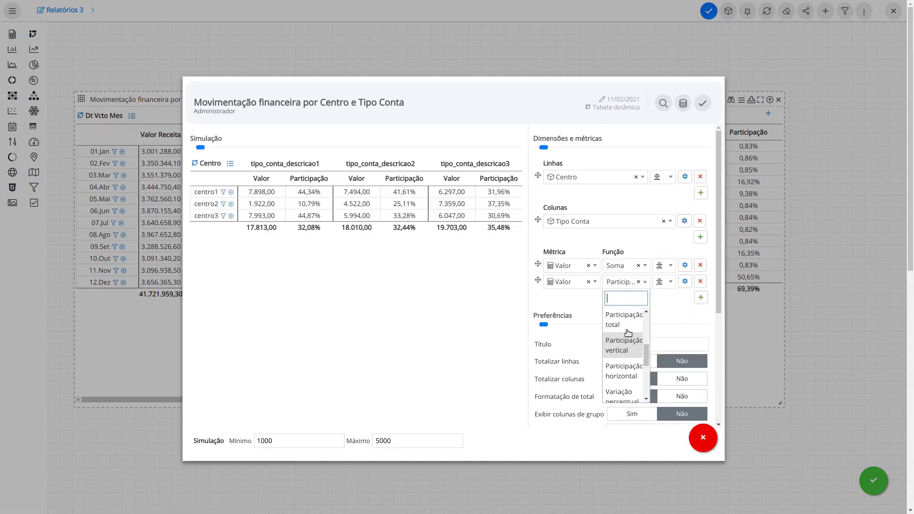
scroll(627, 333, down, 2)
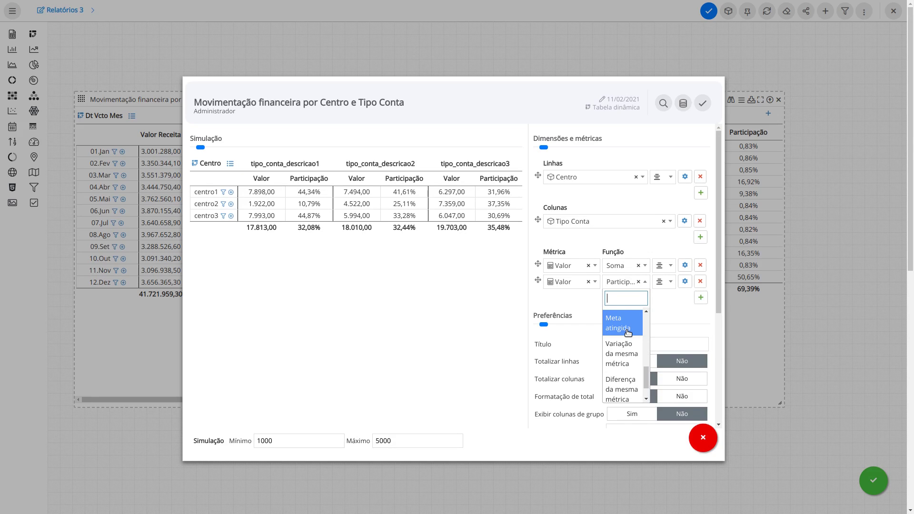
scroll(627, 333, down, 1)
scroll(629, 340, up, 3)
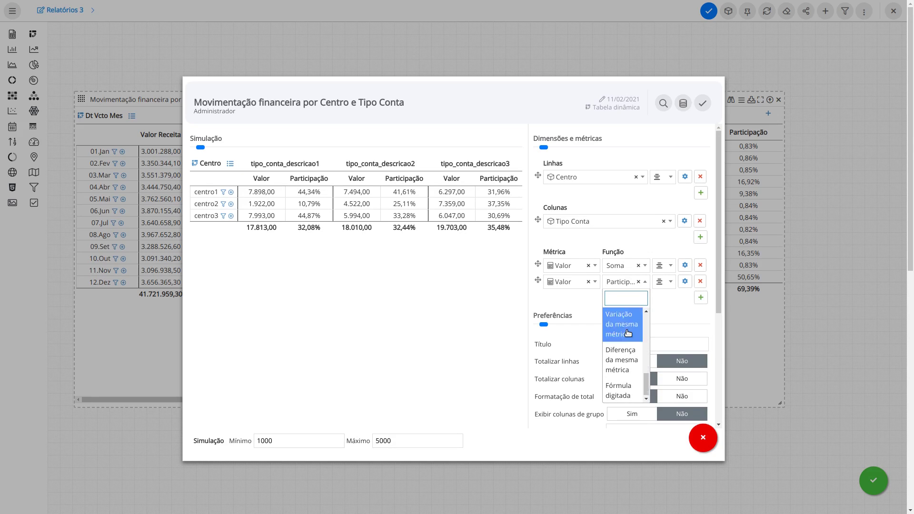
click(629, 343)
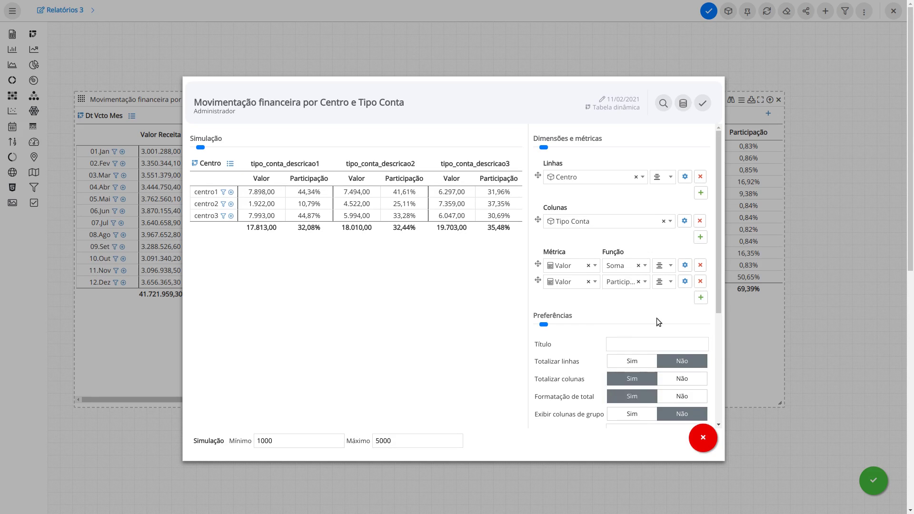
click(703, 436)
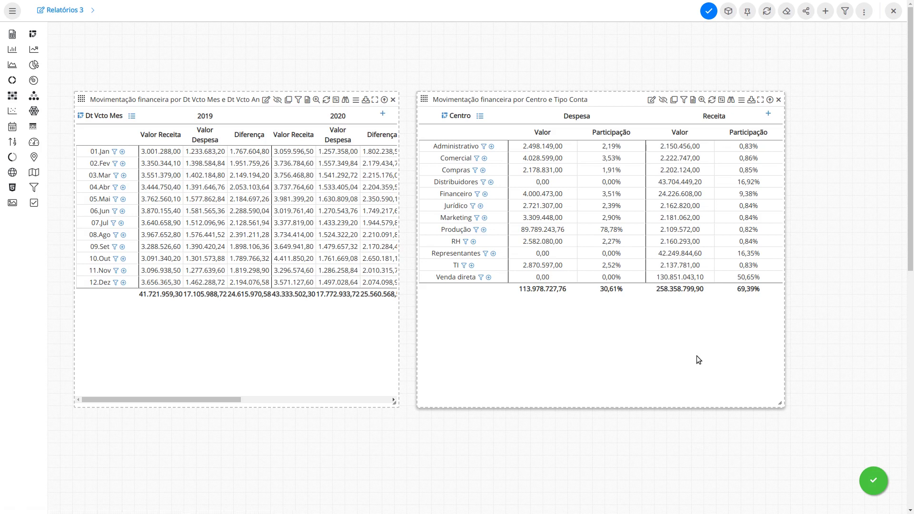